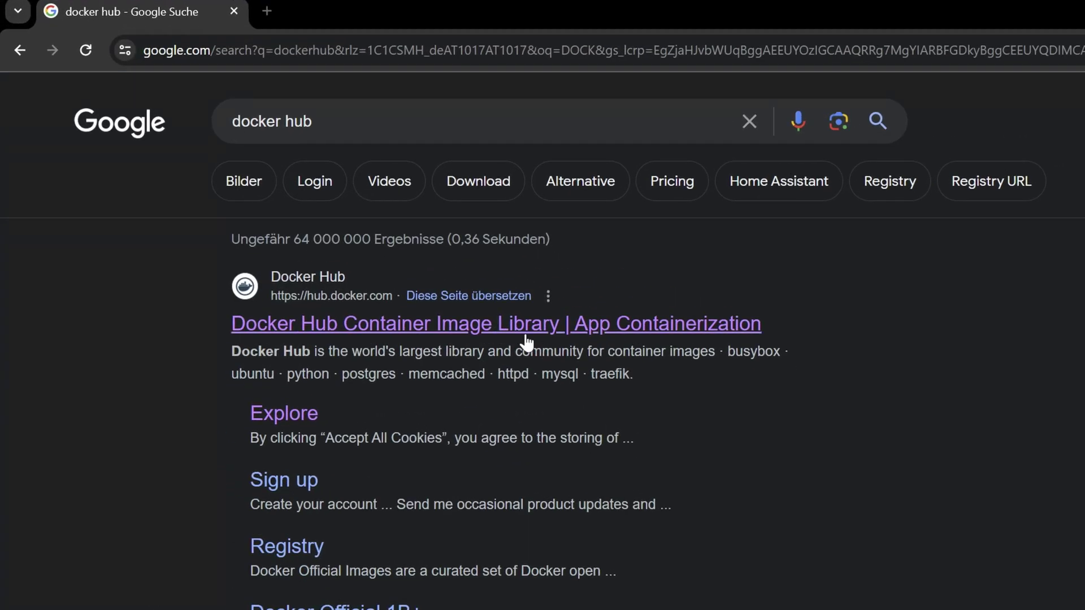
# Step: Search Docker Hub for PALWORLD and filter the results to ARM 64 images
pyautogui.click(525, 333)
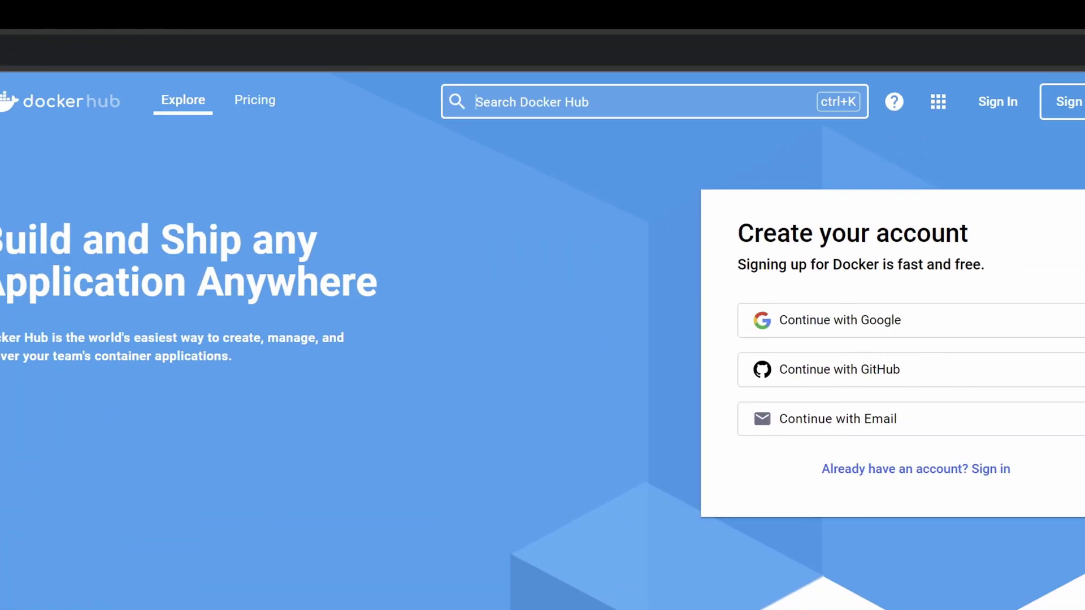
pyautogui.write('PALW')
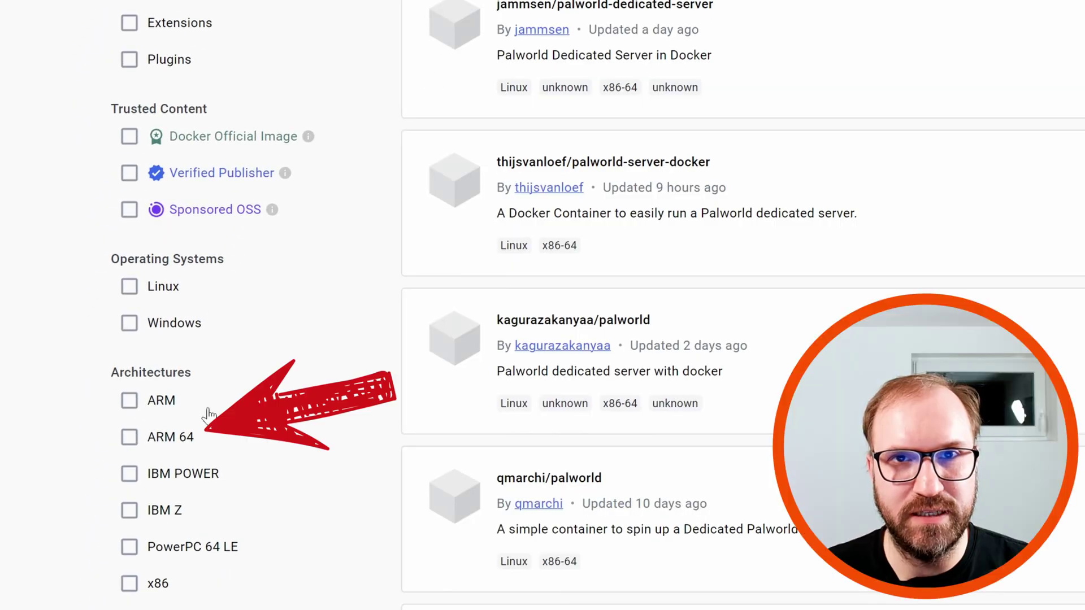
pyautogui.click(163, 441)
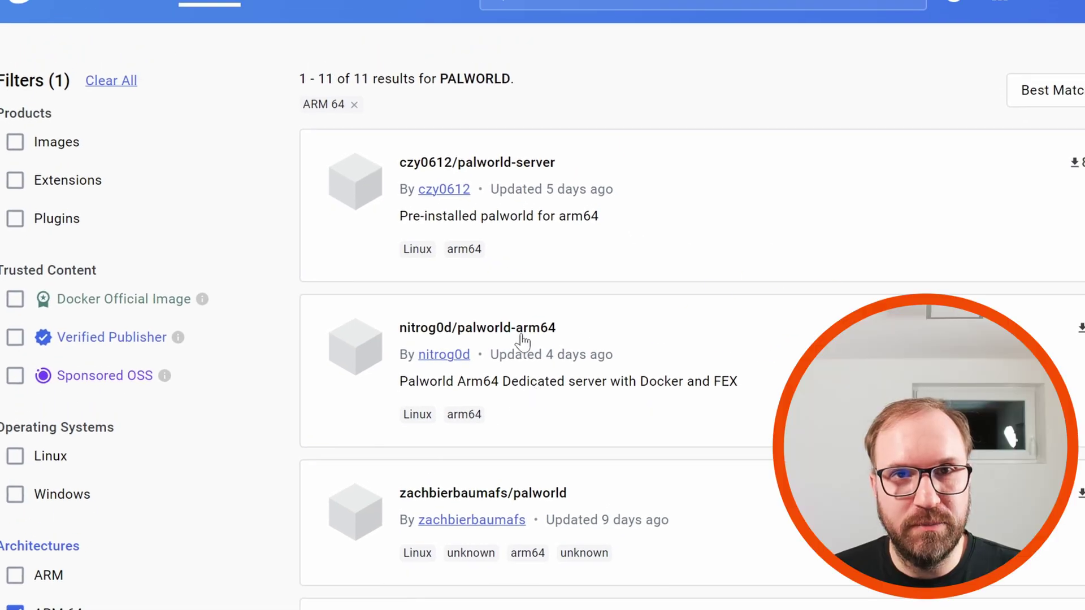
# Step: Open the nitrog0d/palworld-arm64 page and select its whole Docker Compose YAML example
pyautogui.click(513, 340)
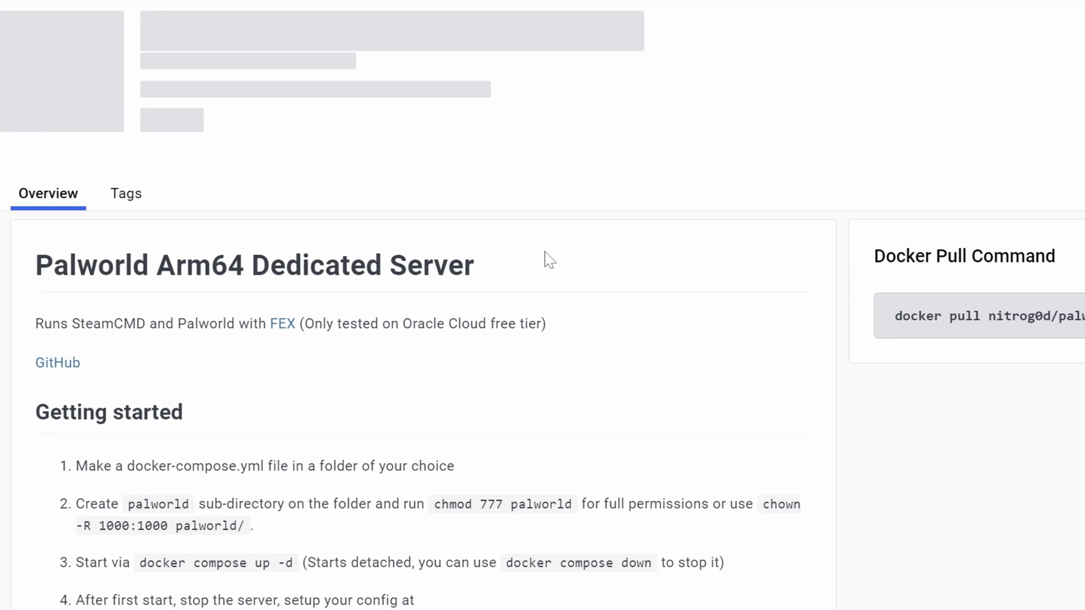
pyautogui.scroll(-2, 626, 68)
pyautogui.scroll(-2, 430, 511)
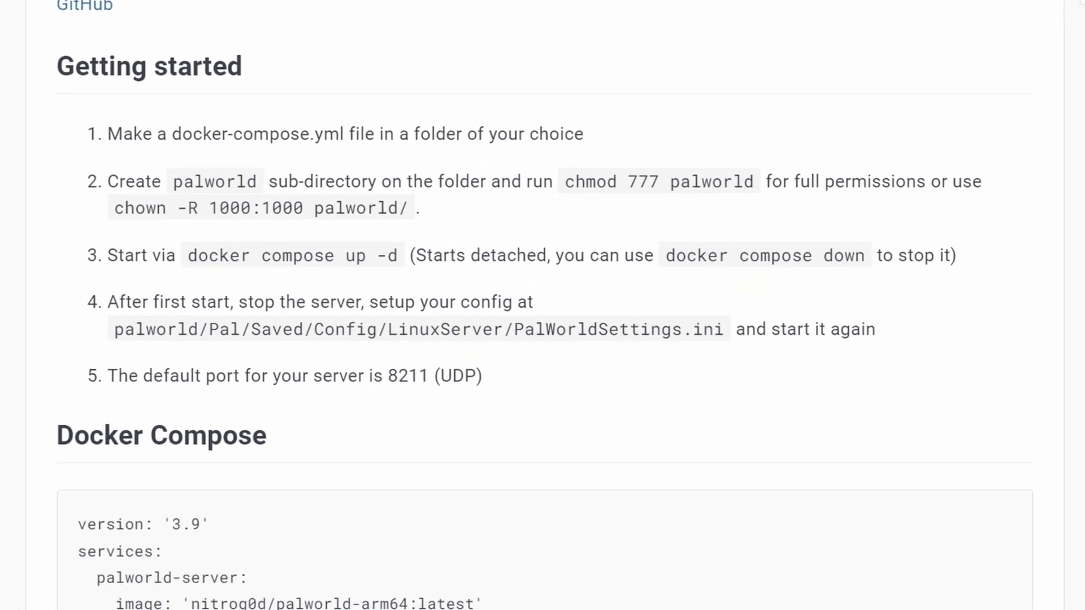
pyautogui.scroll(-2, 430, 511)
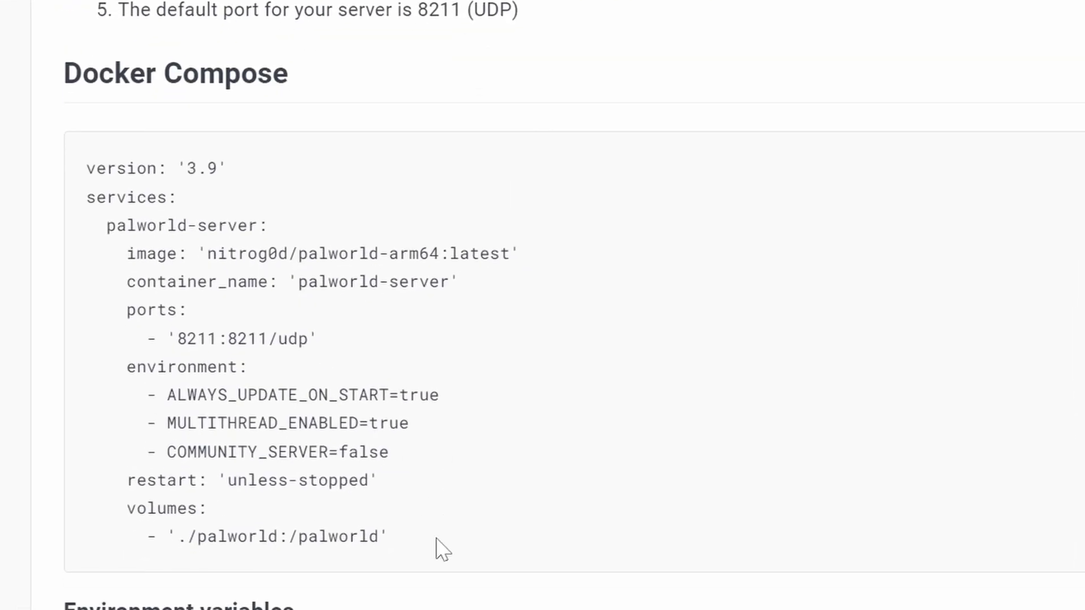
pyautogui.moveTo(439, 547); pyautogui.dragTo(3, 188)
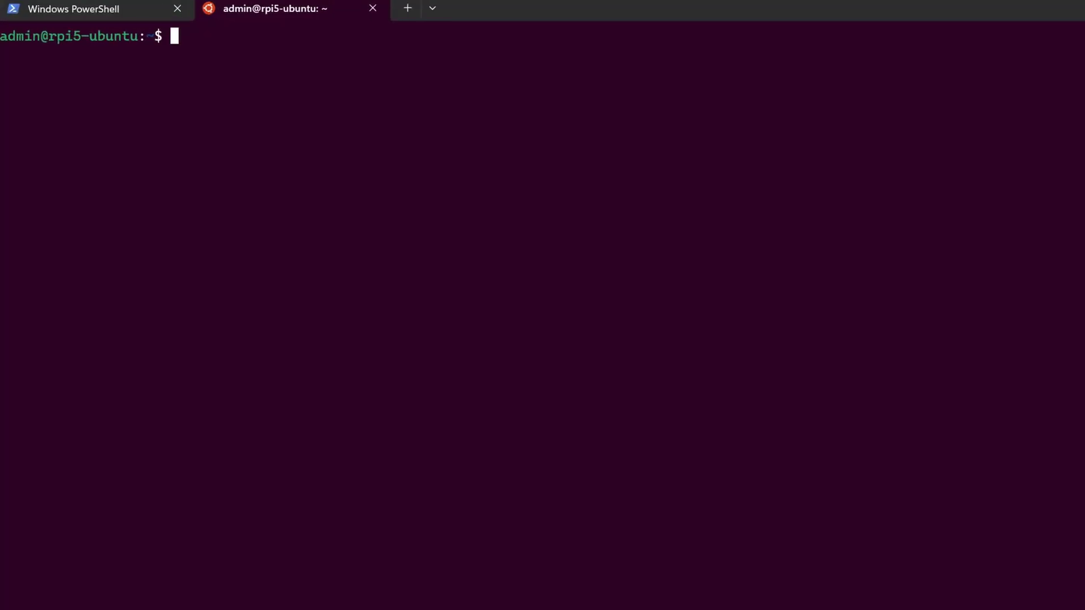
# Step: Create the palworld folder and make it executable with sudo chmod a+x
pyautogui.press('Return')
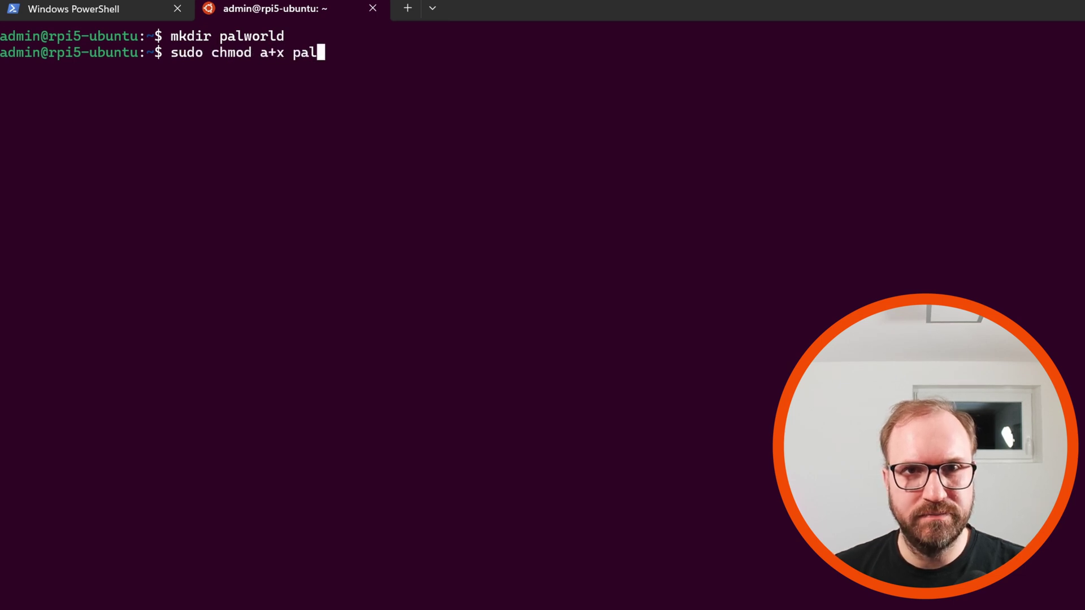
pyautogui.press('Tab')
pyautogui.press('Return')
pyautogui.write('ls')
pyautogui.press('Return')
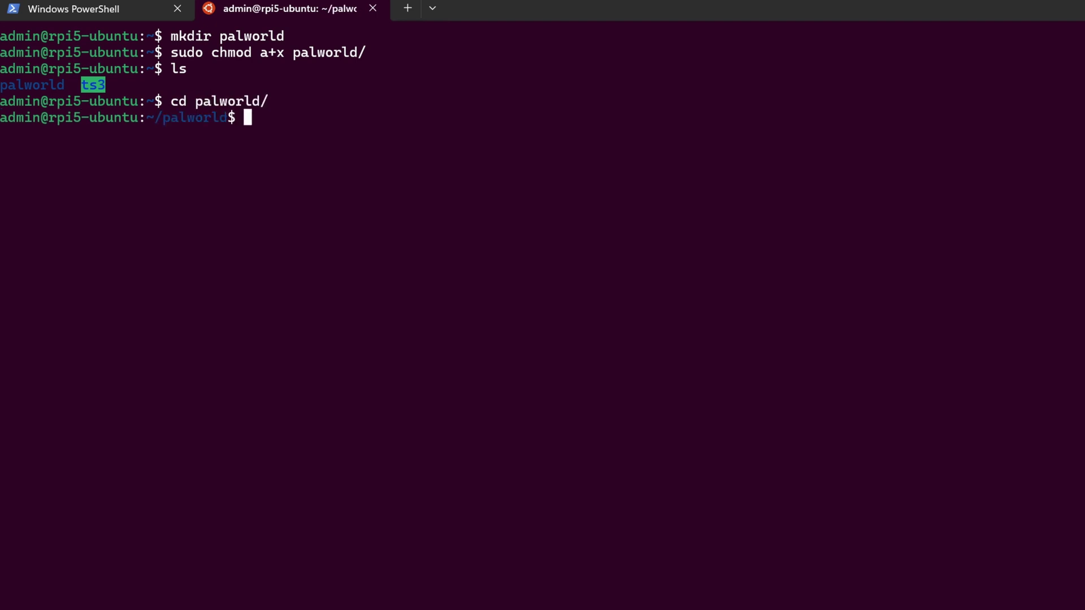
pyautogui.write('ompose.')
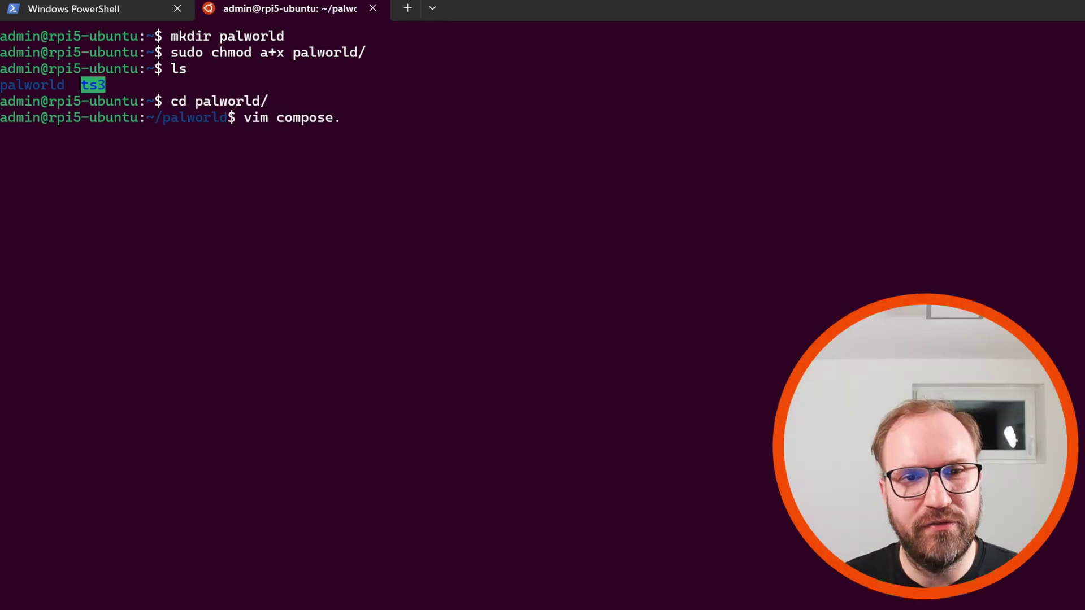
pyautogui.write('yaml')
# Step: Create compose.yaml in vim with the pasted configuration and save it with :wq
pyautogui.press('Return')
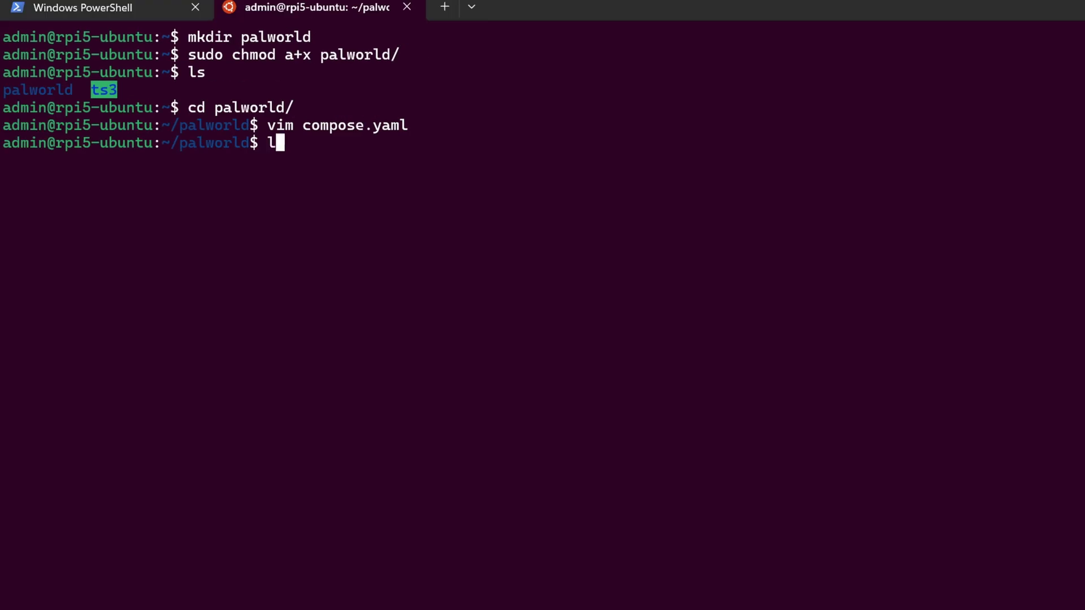
pyautogui.write('clear')
pyautogui.press('Return')
pyautogui.write('sud')
pyautogui.write('o docker-compose up -d')
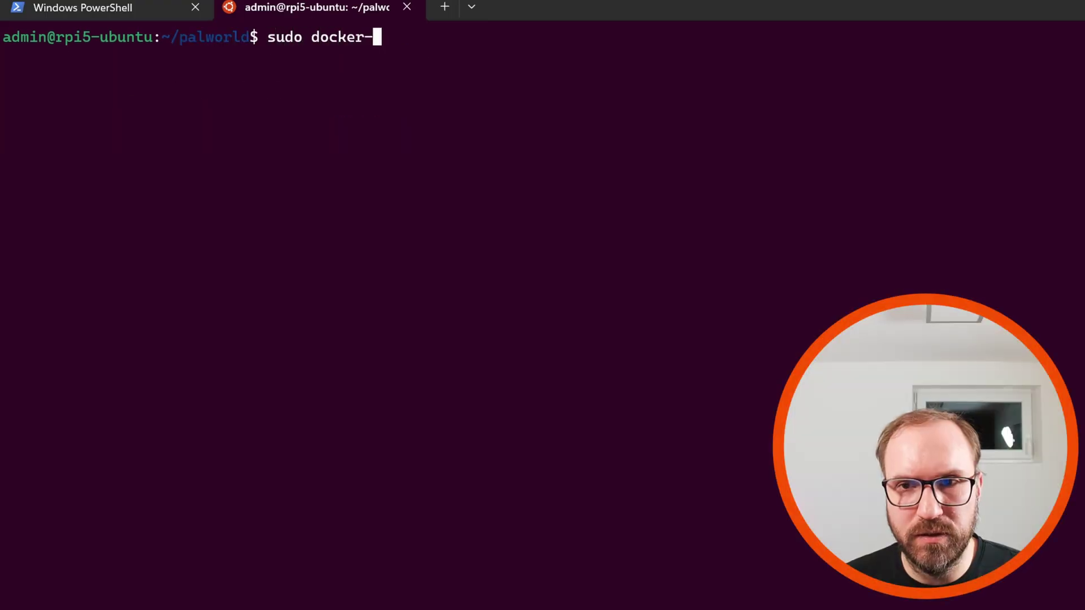
# Step: Start the palworld-server container in the background with sudo docker-compose up -d
pyautogui.press('Return')
pyautogui.write('ls')
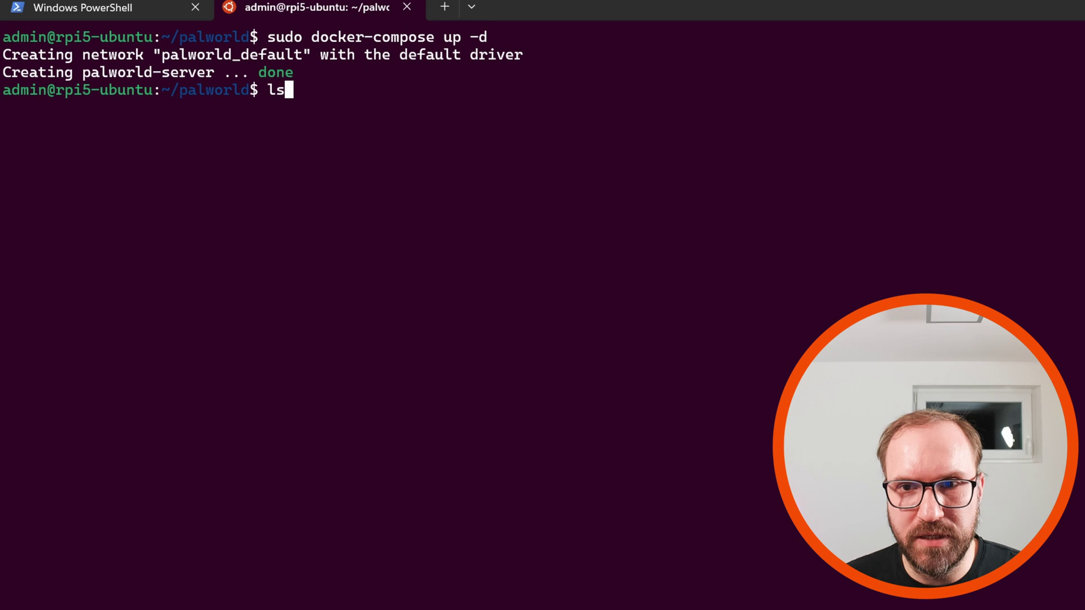
pyautogui.press('Return')
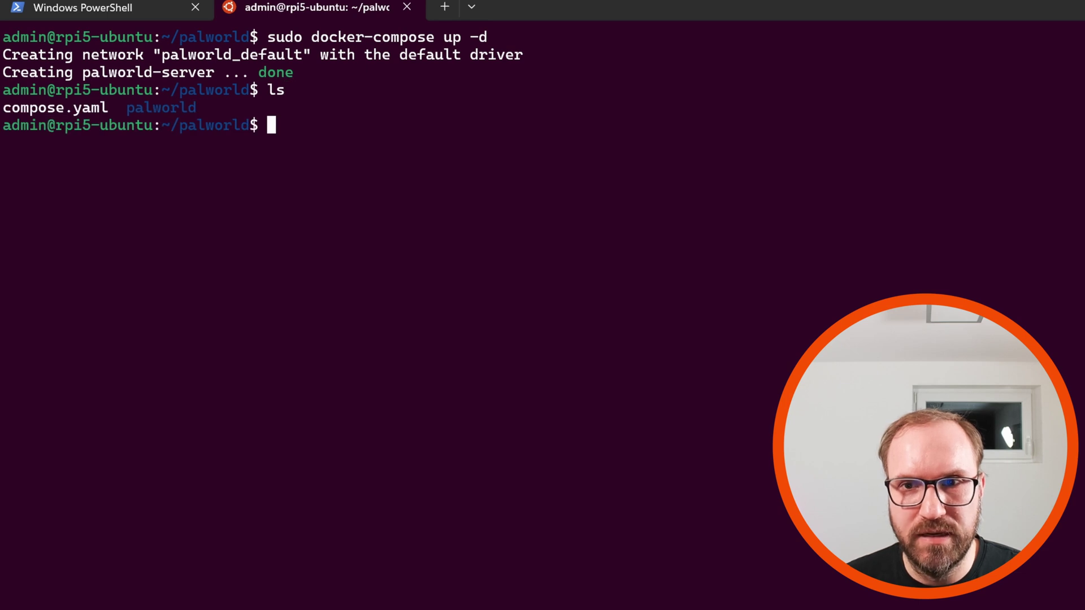
pyautogui.write('sudod ')
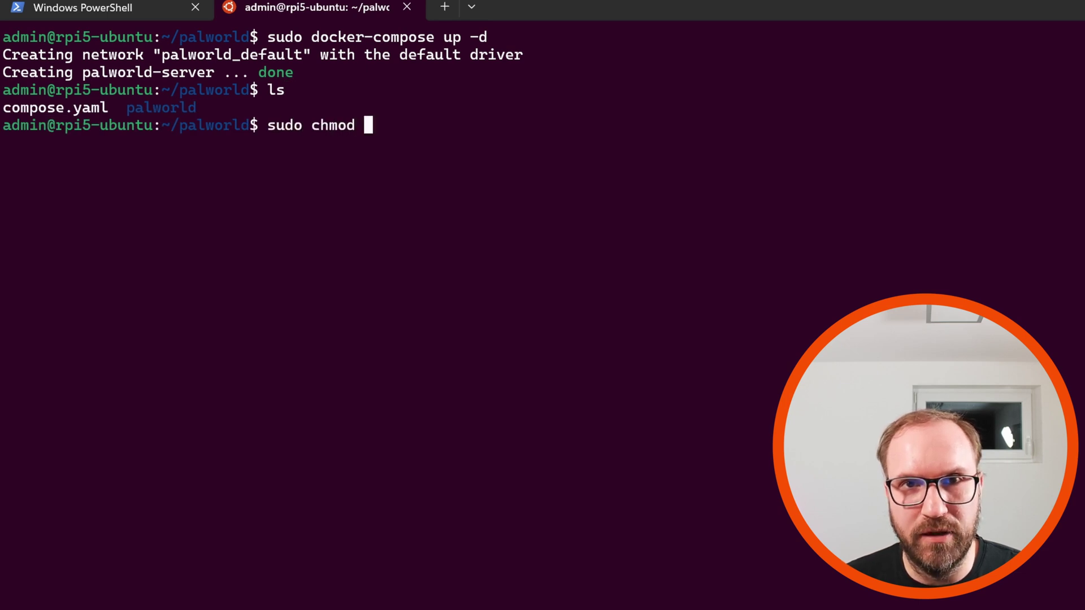
pyautogui.write('777 palworld/')
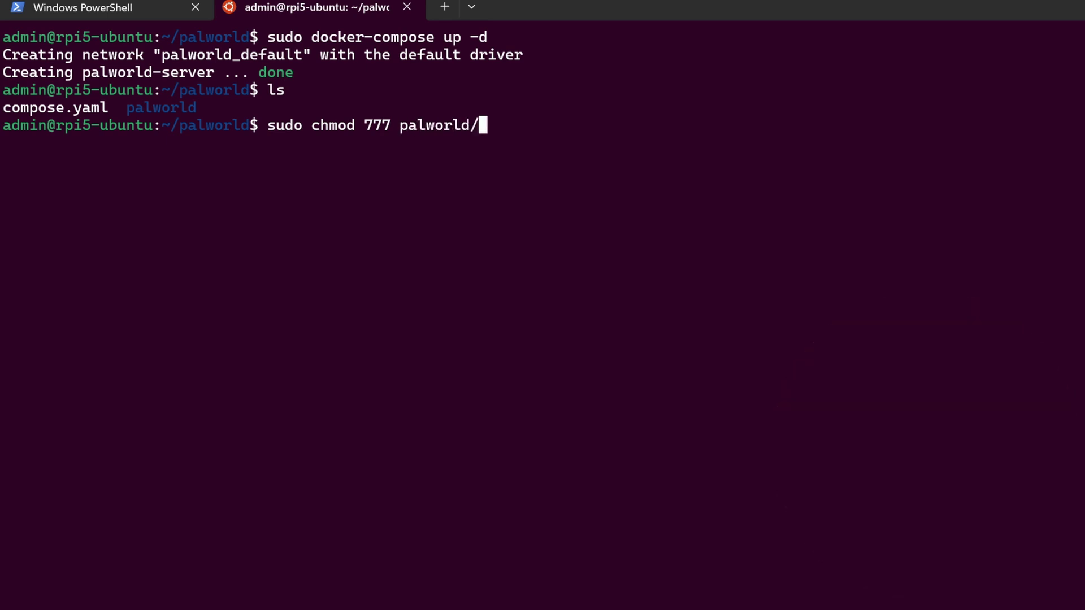
# Step: Give the palworld folder 777 permissions and confirm the container is running with docker ps
pyautogui.press('Return')
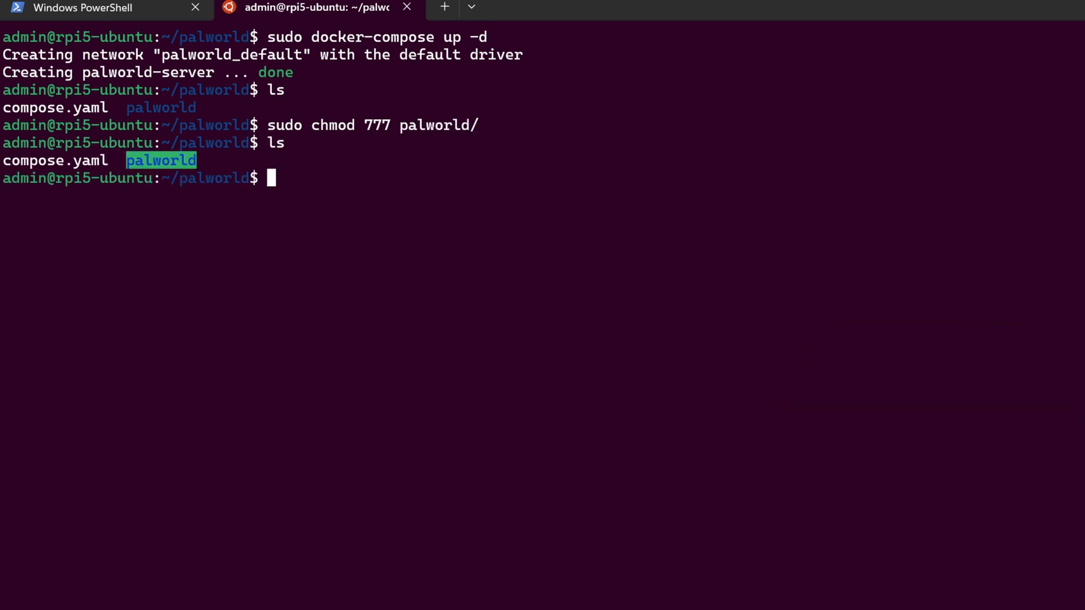
pyautogui.write('sudo docker p')
pyautogui.press('Return')
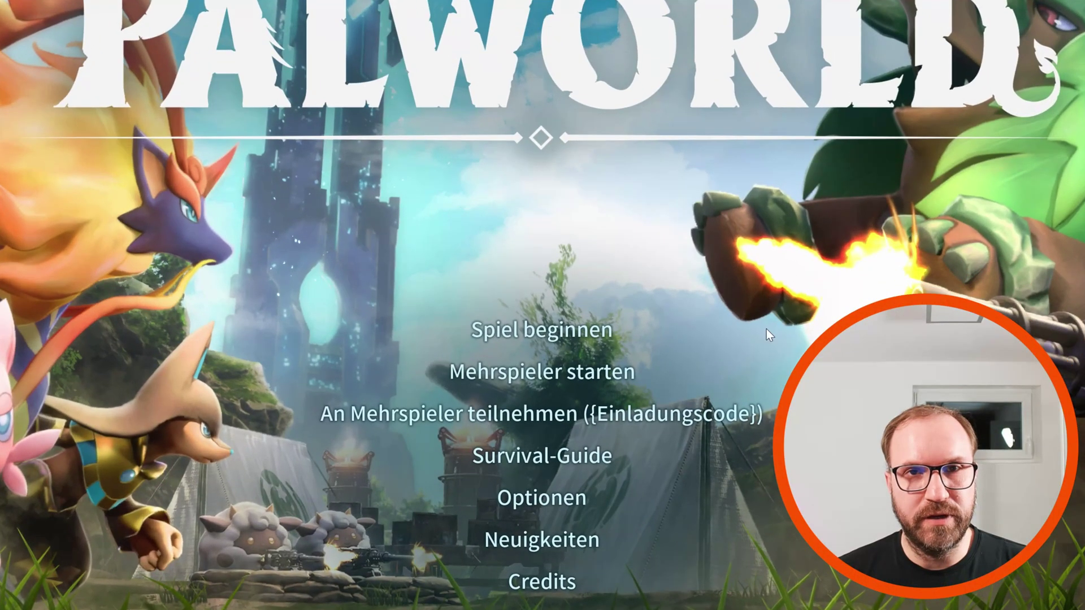
# Step: Start multiplayer, accept the warning, and begin replacing 127.0.0.1 with the Pi's IP on port 8211
pyautogui.click(680, 383)
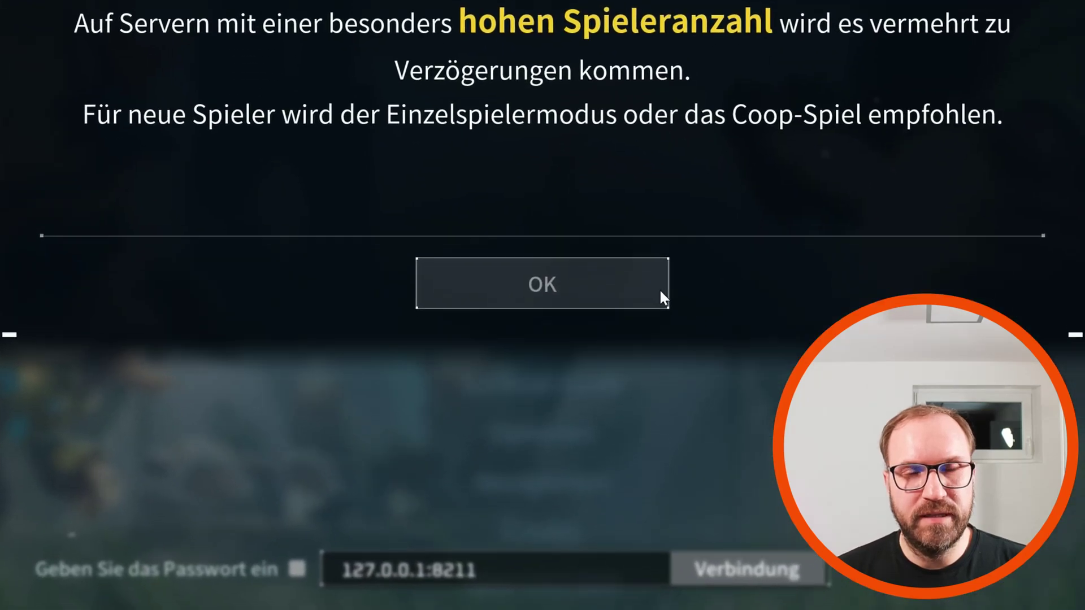
pyautogui.click(663, 229)
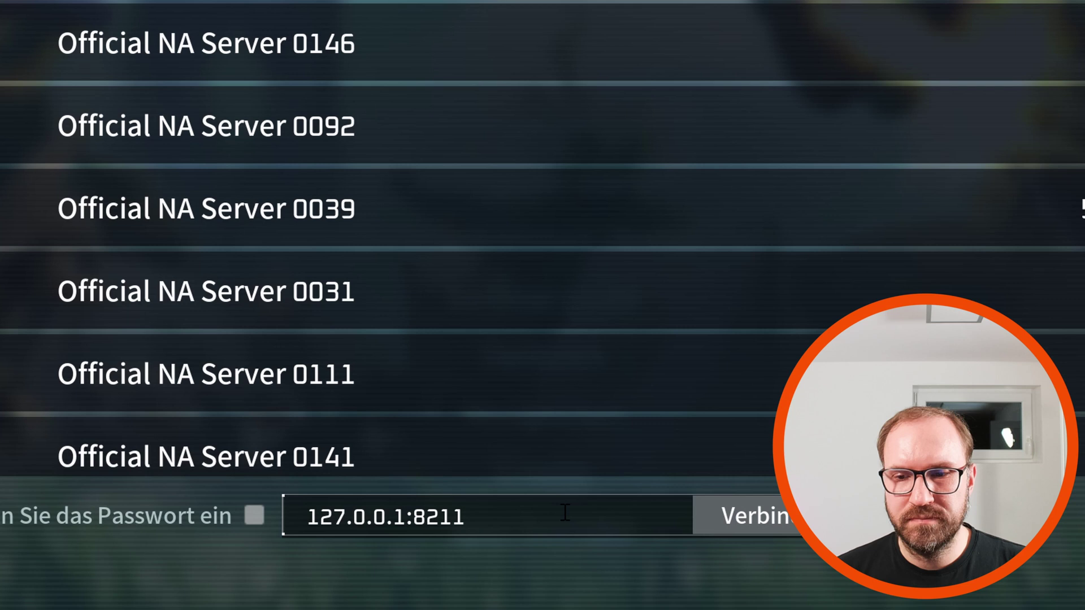
pyautogui.press('BackSpace')
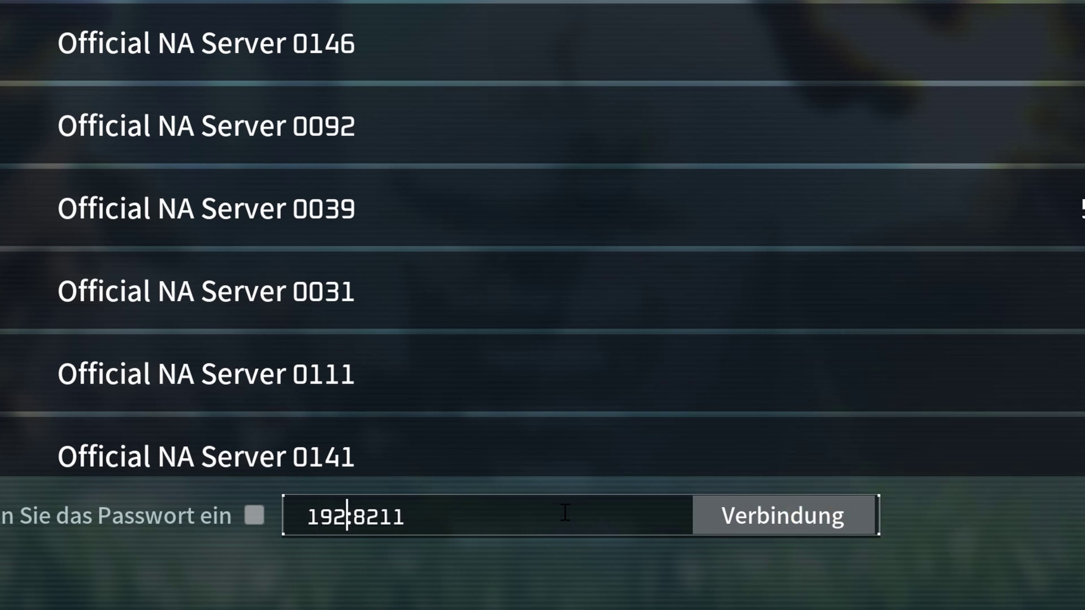